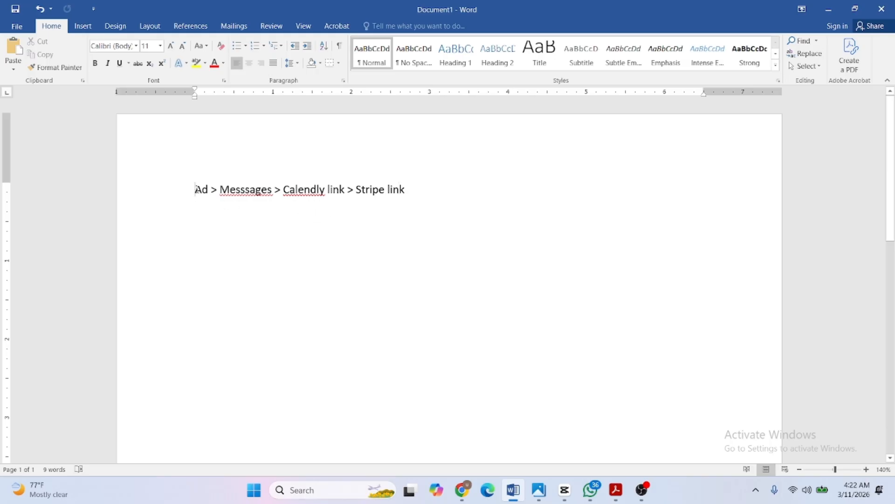
- Review the funnel stages written in the document, from Ad through Messsages and Calendly link to Stripe link, highlighting each part
left_click_drag(194, 189, 208, 189)
left_click(202, 189)
left_click_drag(194, 188, 208, 189)
left_click(201, 190)
left_click_drag(221, 189, 244, 196)
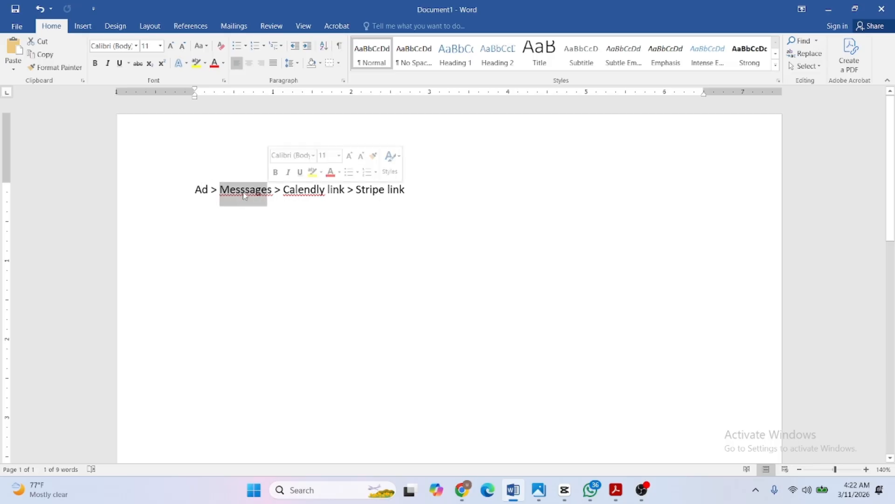
left_click(246, 194)
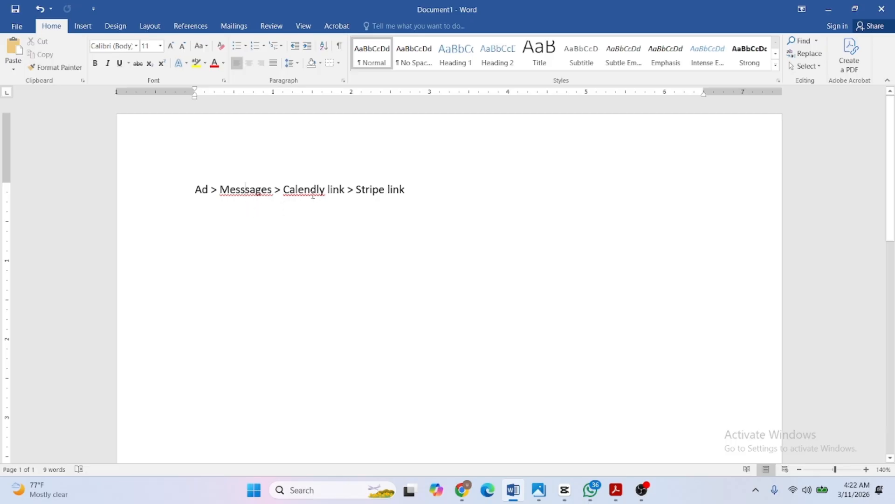
left_click_drag(289, 190, 348, 192)
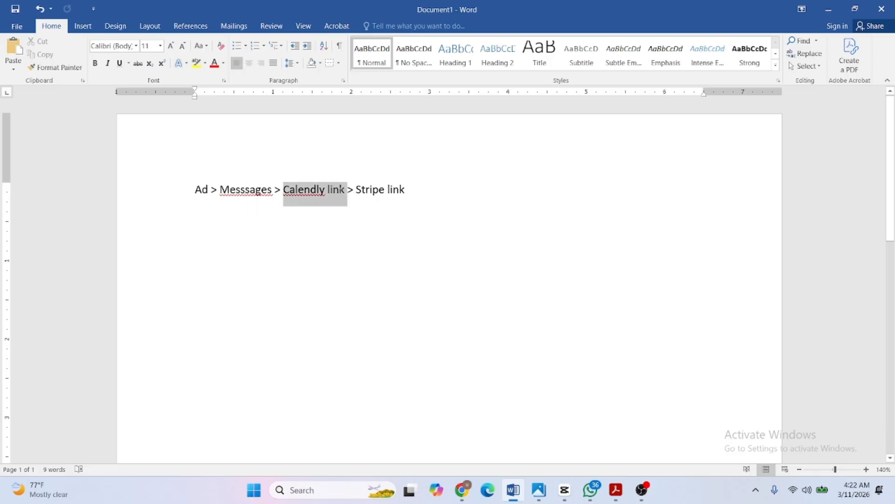
left_click(328, 191)
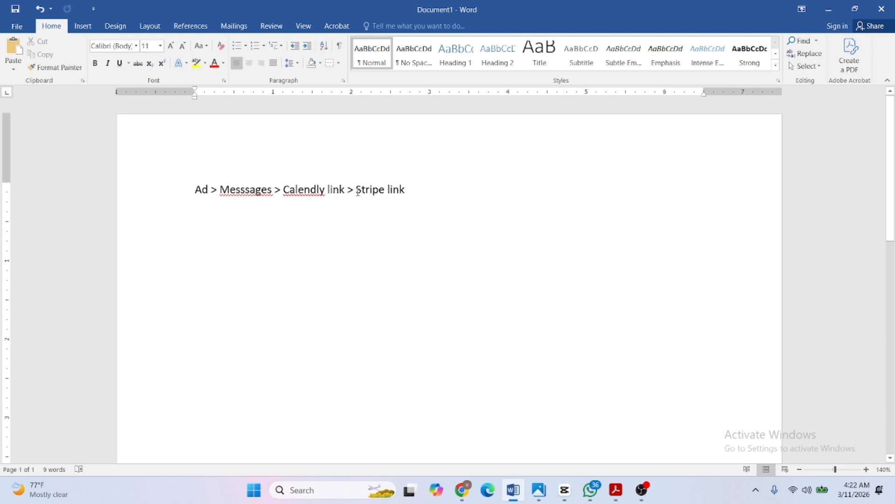
left_click_drag(357, 190, 405, 192)
left_click(394, 192)
left_click_drag(409, 191, 195, 191)
left_click(216, 193)
left_click_drag(198, 191, 357, 207)
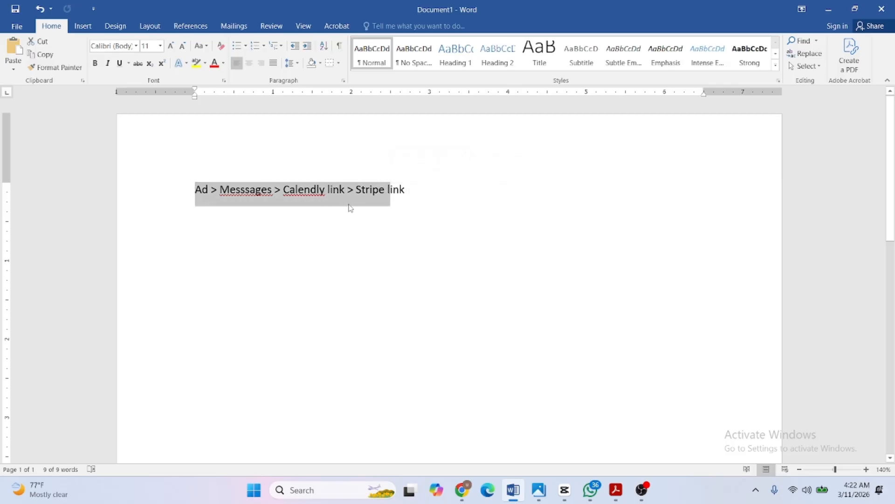
left_click(357, 204)
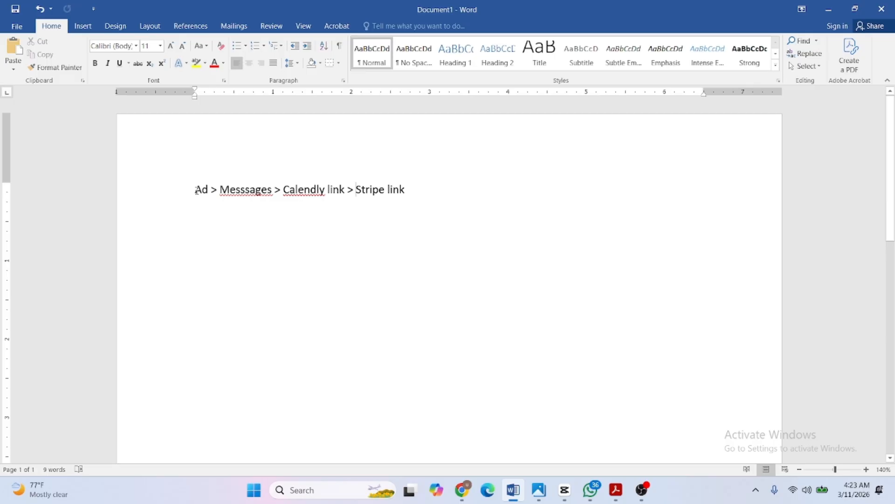
left_click_drag(196, 190, 393, 199)
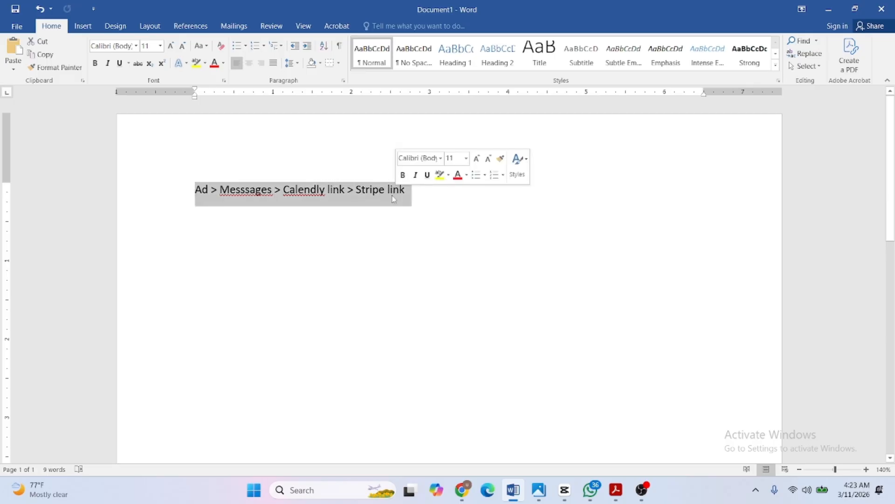
left_click(393, 199)
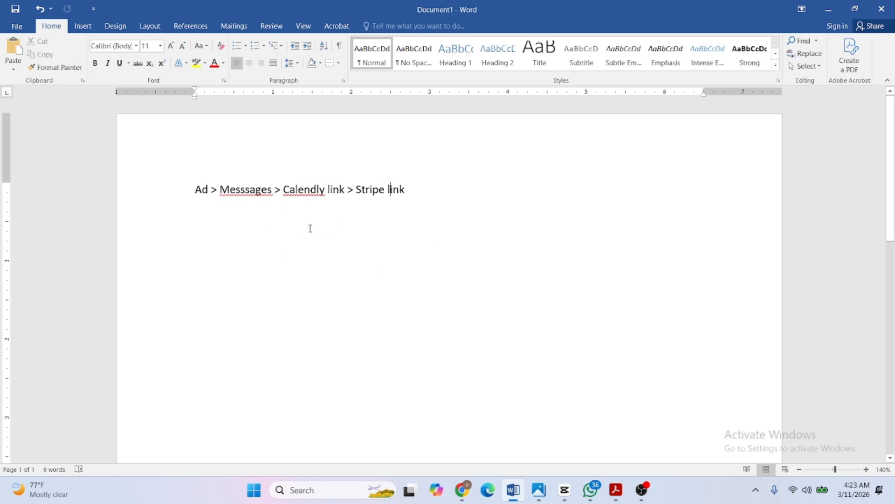
- Switch to the Stripe dashboard in Chrome and open the developers' API keys page to view the standard keys
left_click(462, 490)
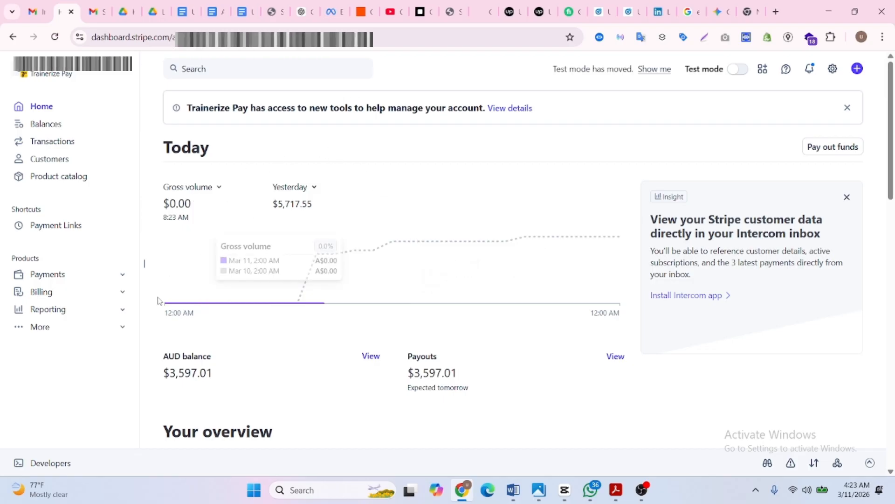
left_click(53, 464)
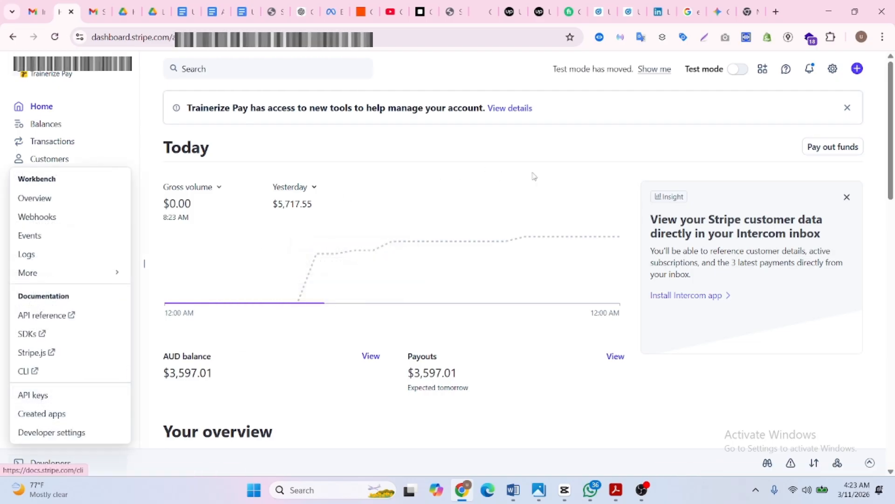
mouse_move(700, 79)
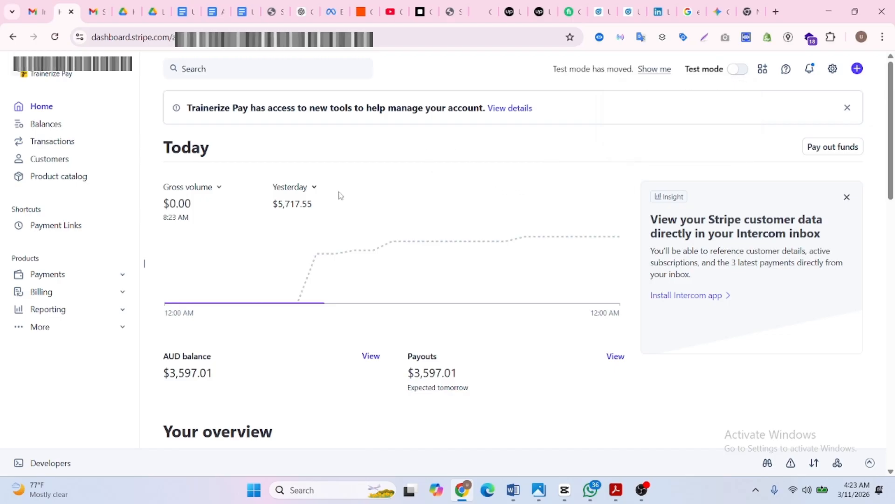
left_click(53, 464)
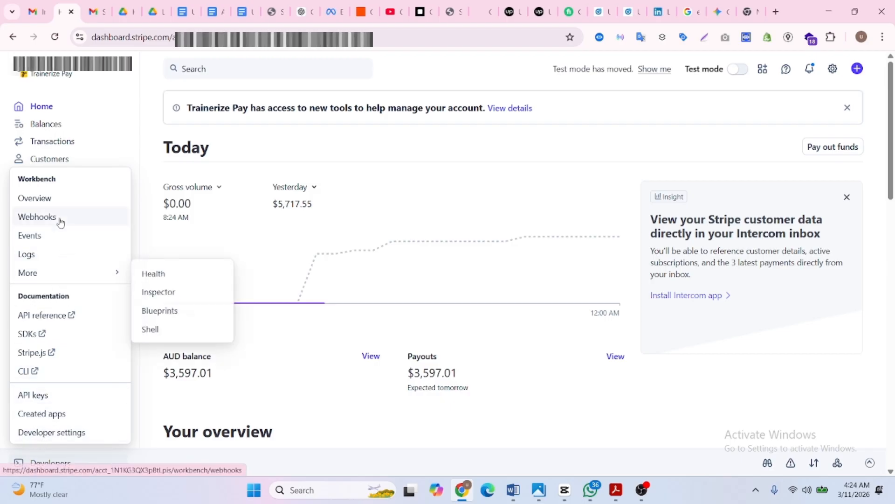
left_click(43, 398)
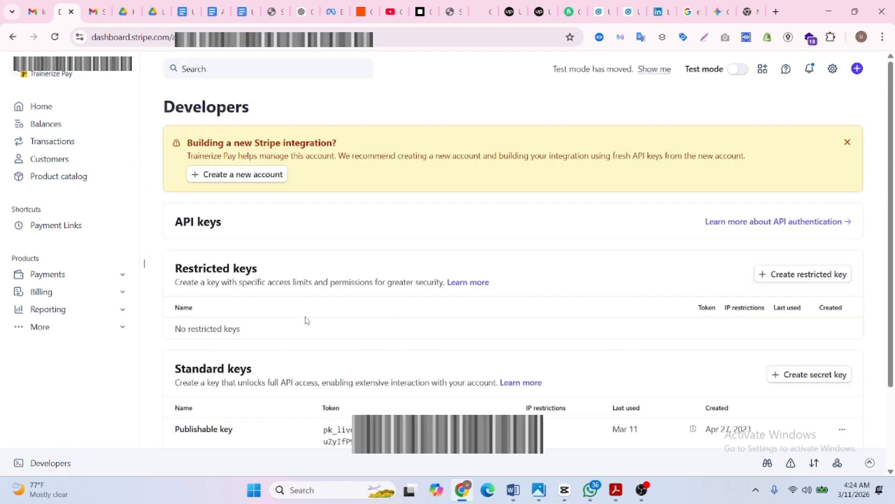
scroll(514, 242, "down", 1)
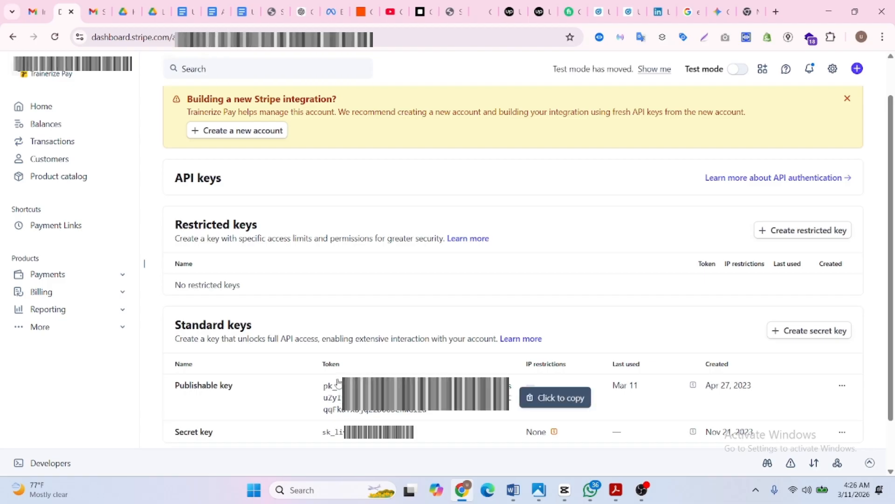
- Switch to Zapier, open the "Stripe to Meta API" Zap in a separate browser tab and put it into edit mode
left_click(361, 12)
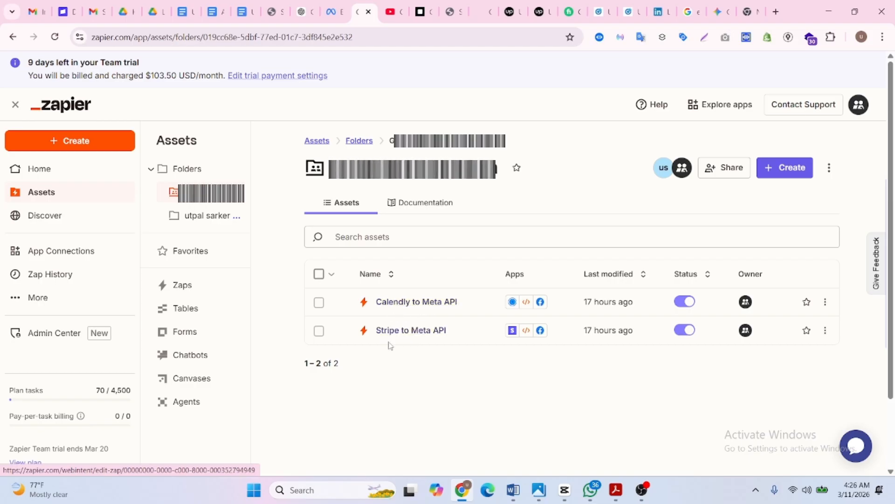
right_click(406, 326)
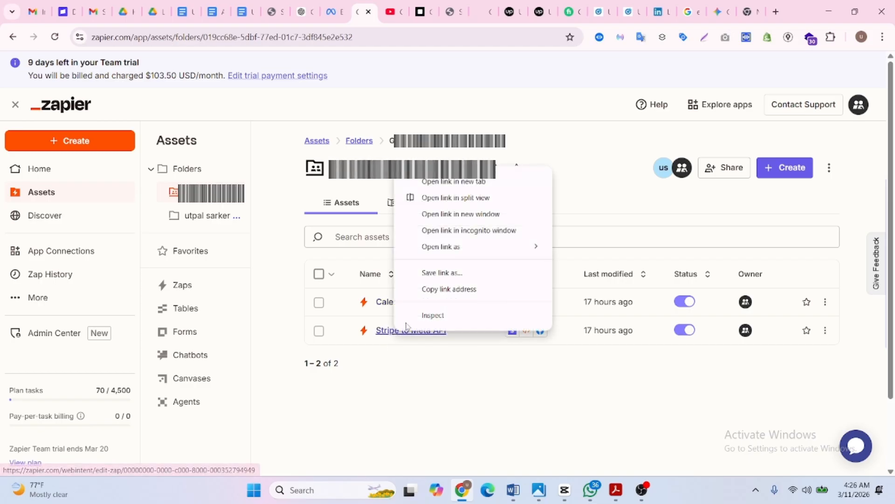
left_click(450, 181)
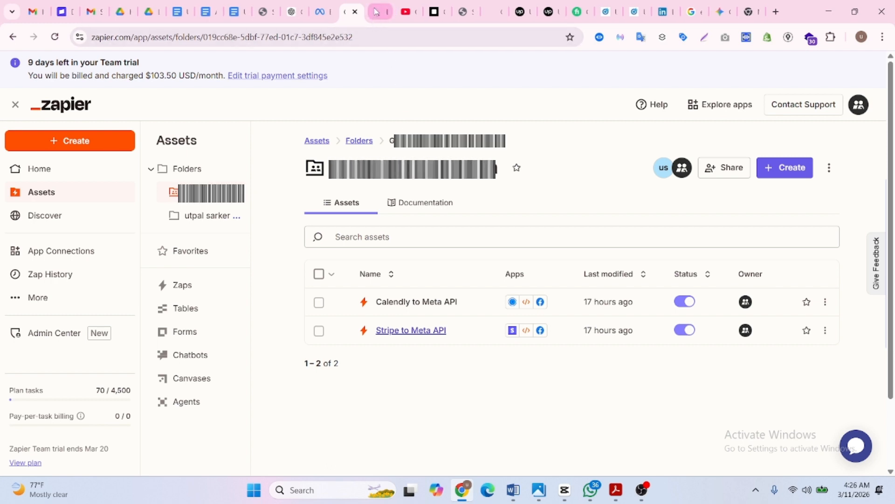
left_click(378, 12)
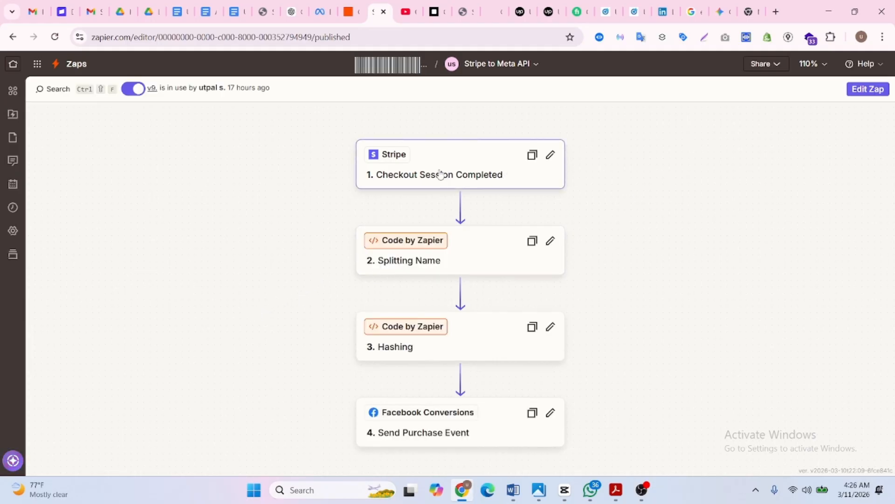
left_click(859, 89)
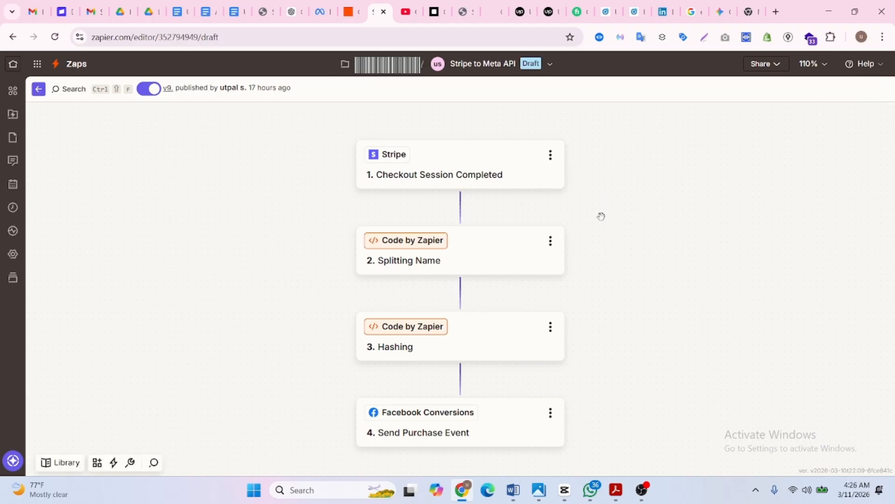
- Review the setup and configuration of the Stripe Checkout Session Completed trigger, including its test mode options
left_click(444, 140)
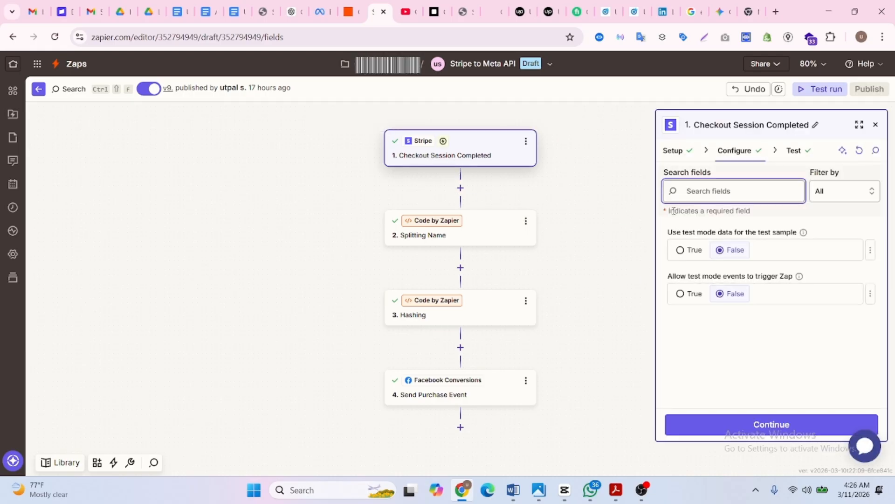
left_click(677, 156)
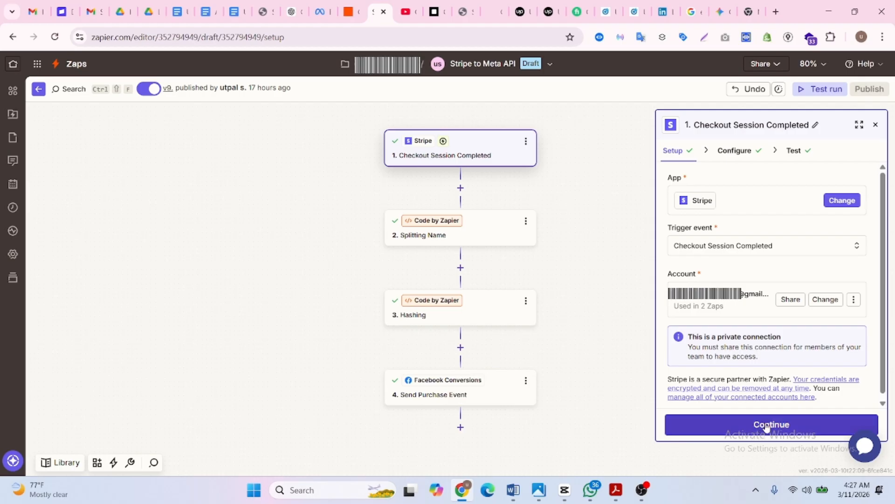
left_click(728, 150)
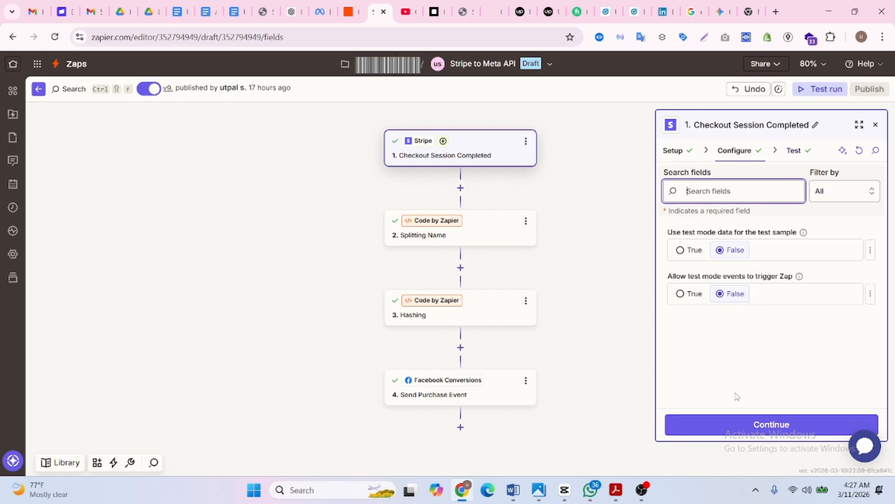
- Examine the Splitting Name code step's input data and the script that separates first and last names
left_click(491, 227)
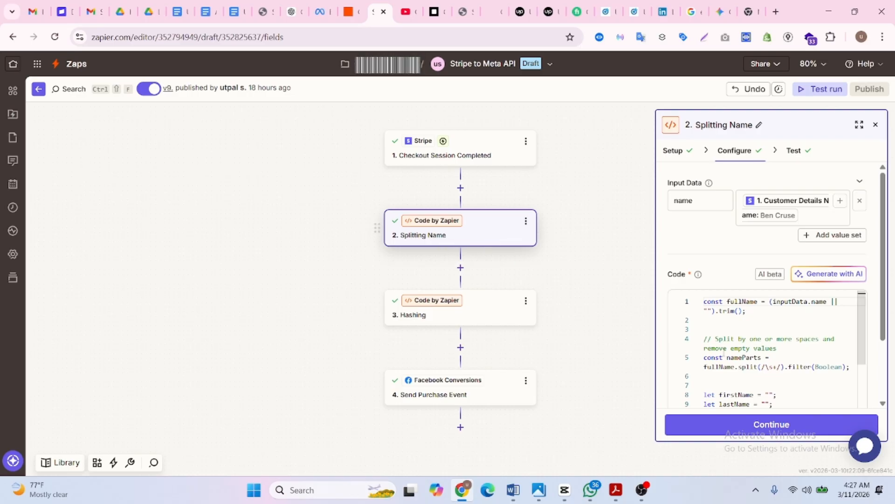
scroll(750, 349, "down", 3)
scroll(750, 349, "down", 3)
scroll(751, 347, "up", 3)
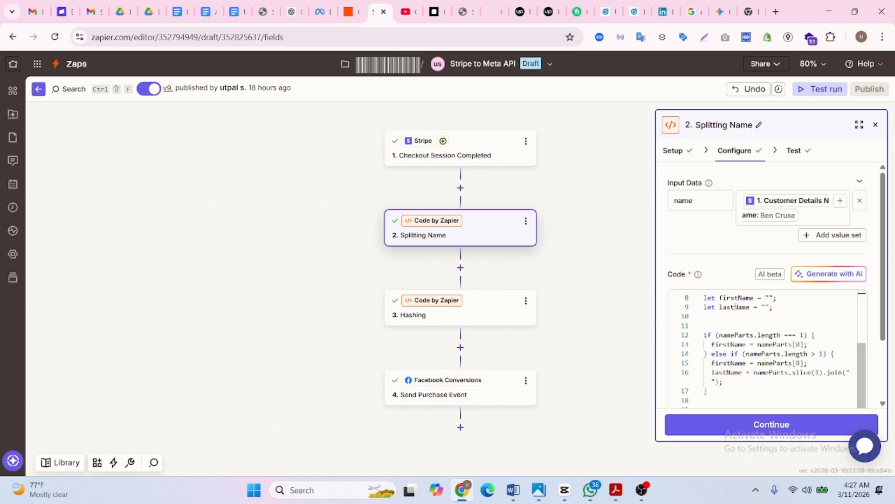
scroll(791, 354, "down", 1)
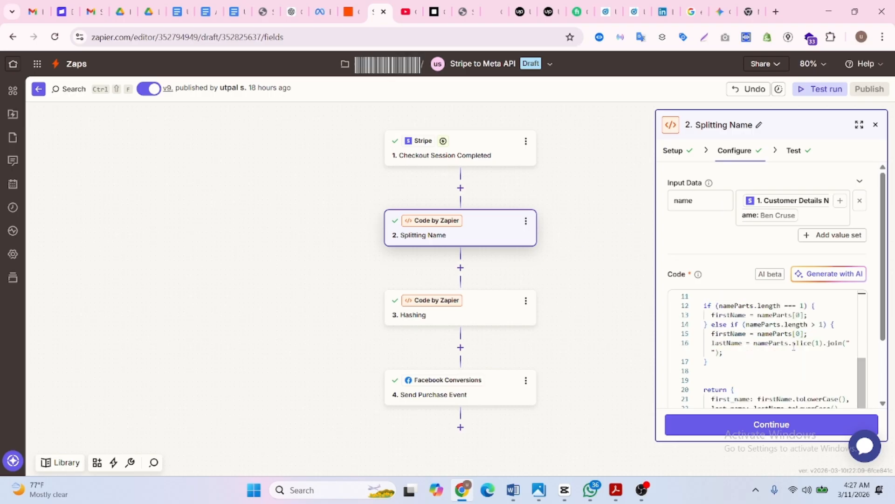
- Examine the Hashing code step's input data mappings, from email and names through city, country and zip
left_click(483, 312)
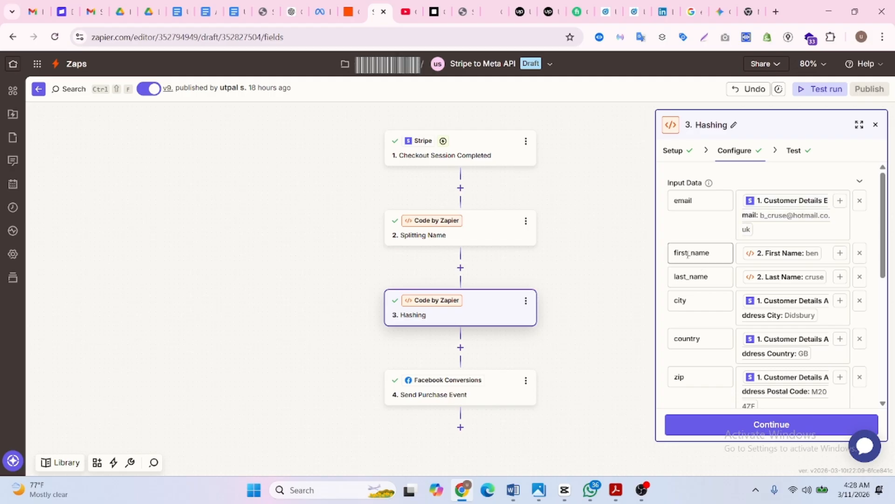
scroll(763, 300, "down", 3)
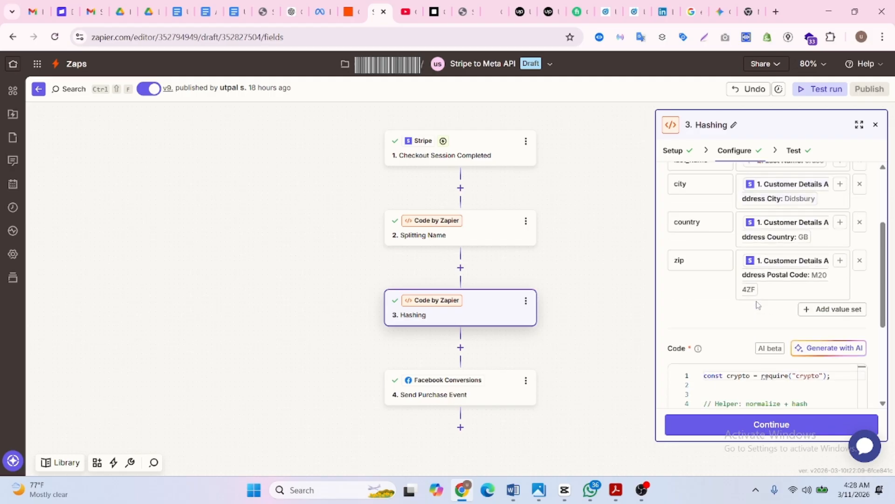
scroll(752, 280, "up", 3)
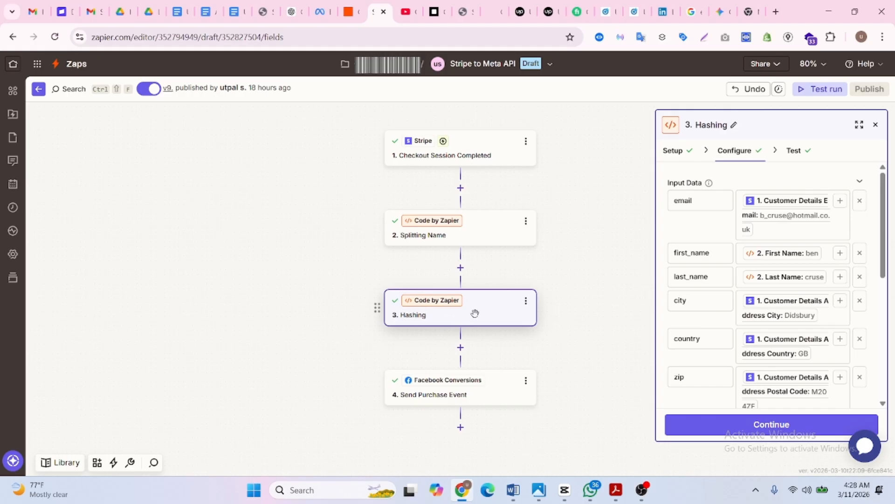
- Review the Send Purchase Event step's app setup and its Action Source, Business Account and Pixel configuration
left_click(446, 396)
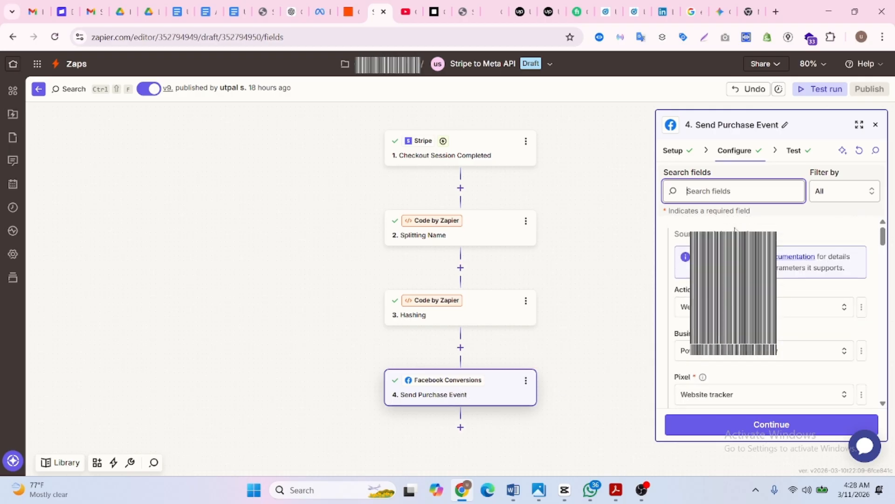
left_click(673, 150)
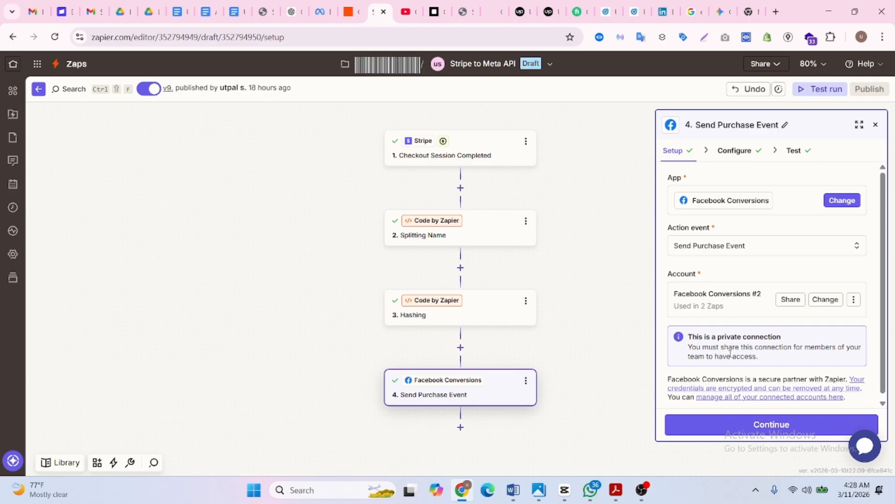
left_click(733, 150)
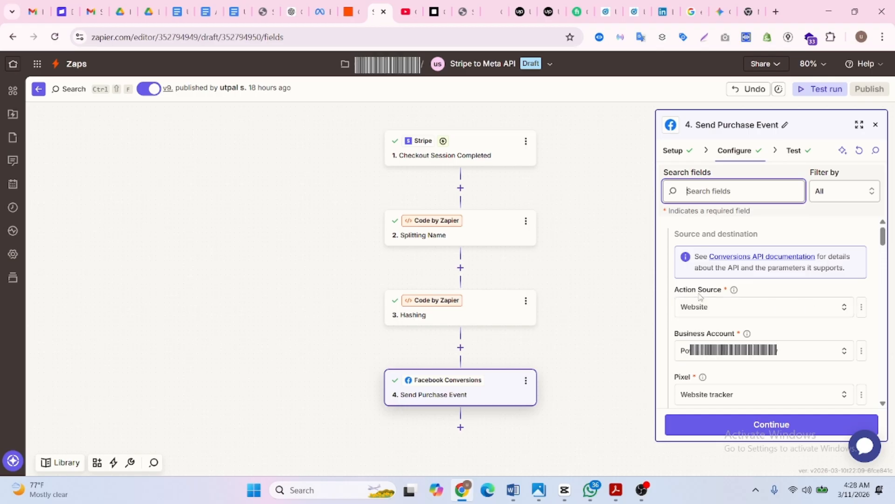
left_click_drag(882, 242, 882, 249)
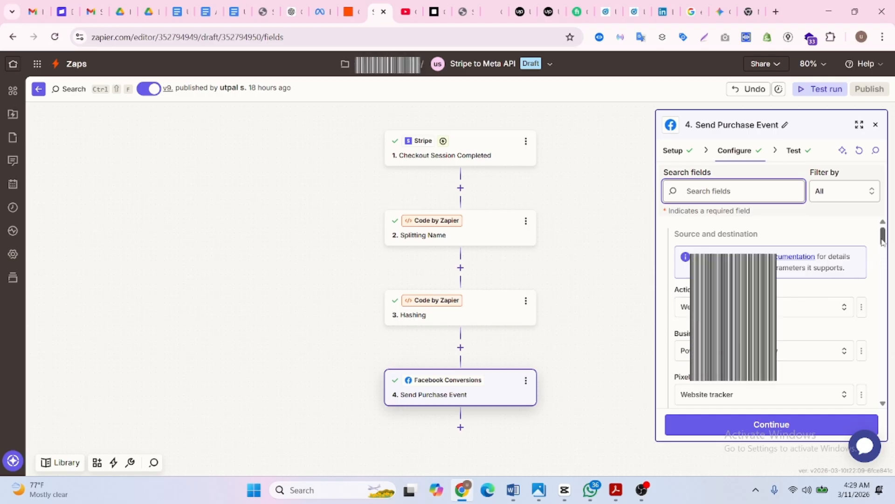
scroll(728, 298, "down", 1)
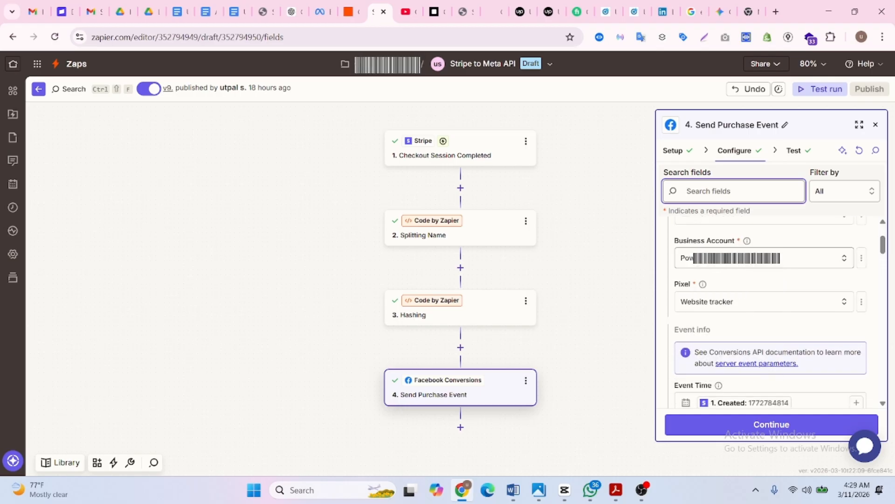
- Examine the purchase event's info fields, from Event Time and Event Source URL through Test Event Code, ads delivery opt-out and data processing options
left_click_drag(885, 251, 886, 263)
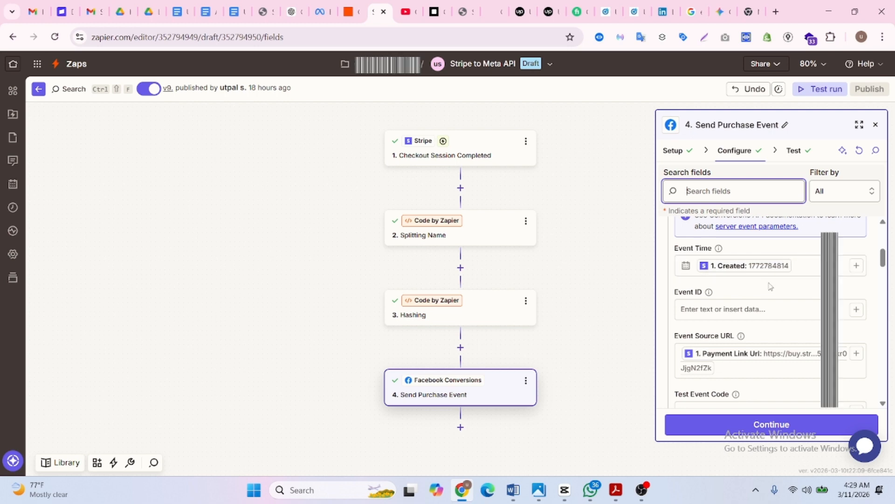
scroll(882, 268, "down", 2)
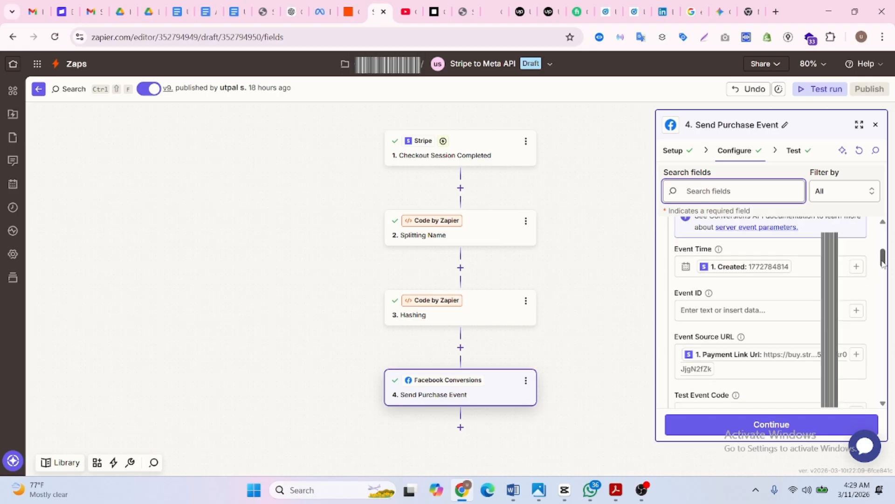
scroll(883, 268, "down", 1)
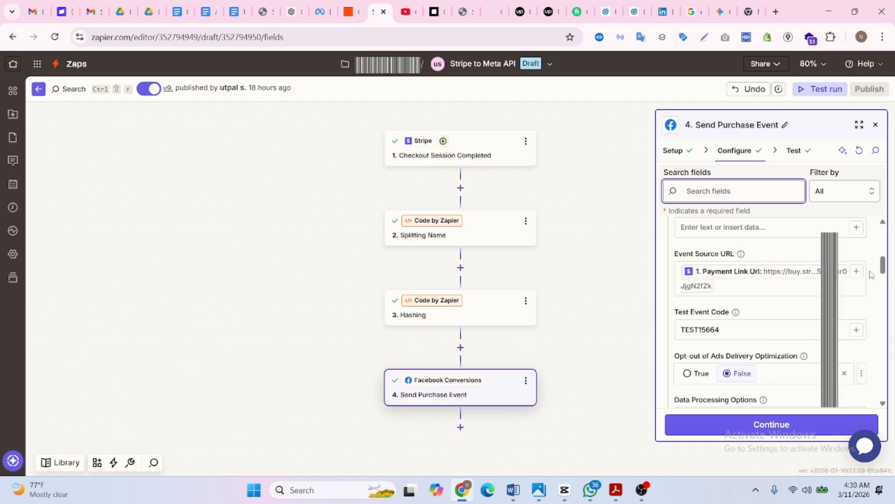
scroll(882, 267, "down", 3)
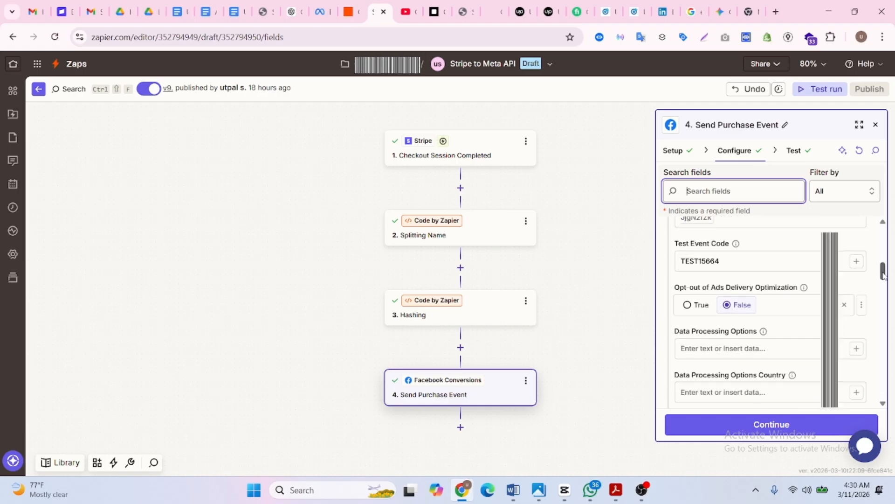
scroll(875, 282, "down", 1)
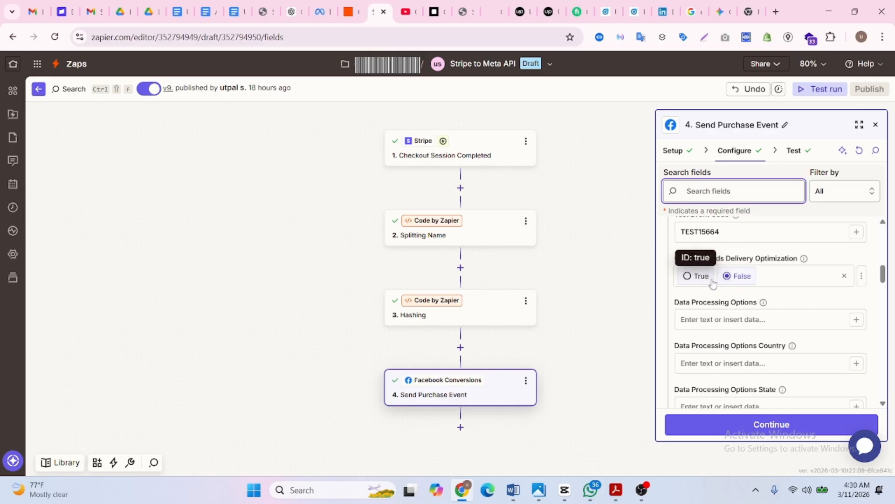
scroll(883, 276, "down", 1)
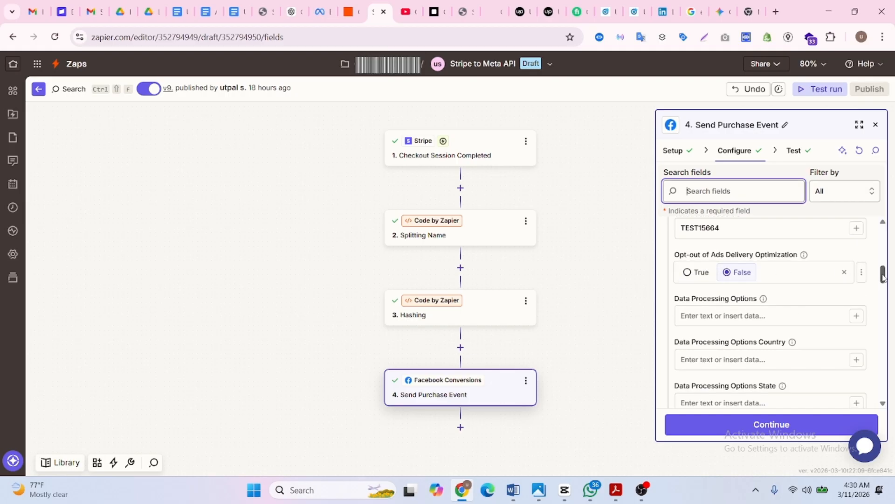
- Examine the purchase event's hashed customer field mappings and its custom data fields, from Value and Currency to Additional Data
left_click_drag(883, 276, 882, 310)
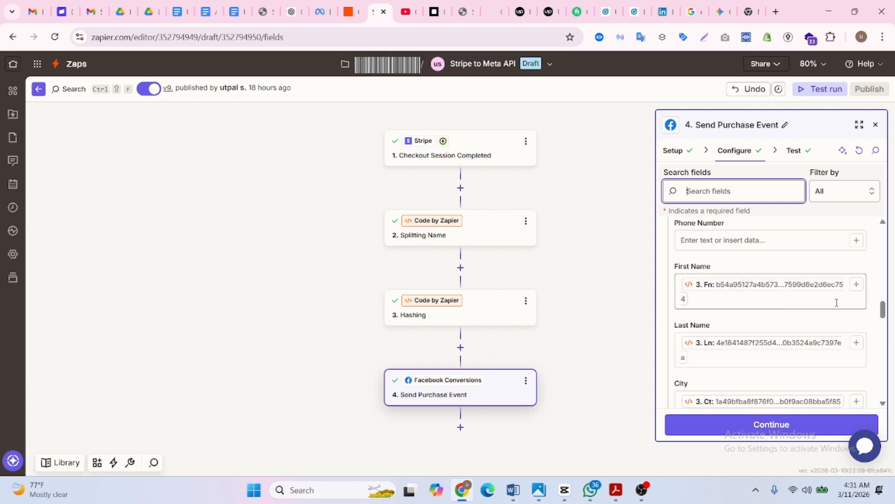
left_click_drag(883, 309, 886, 389)
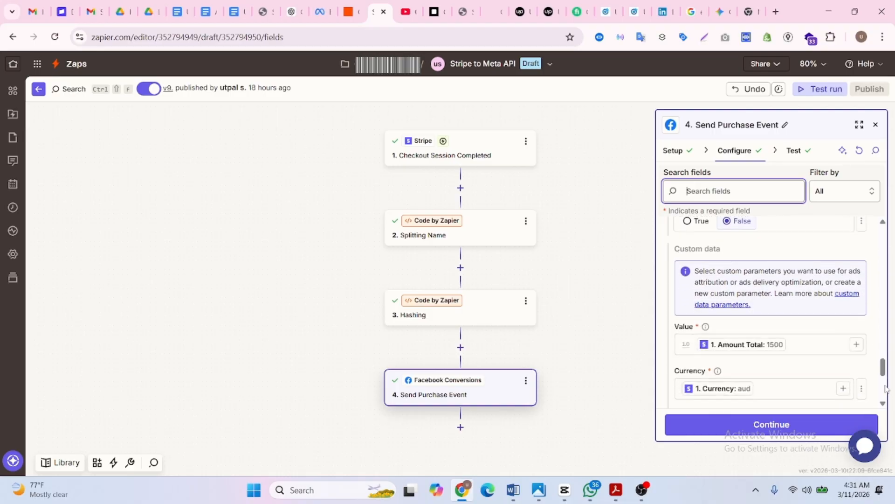
scroll(885, 380, "down", 2)
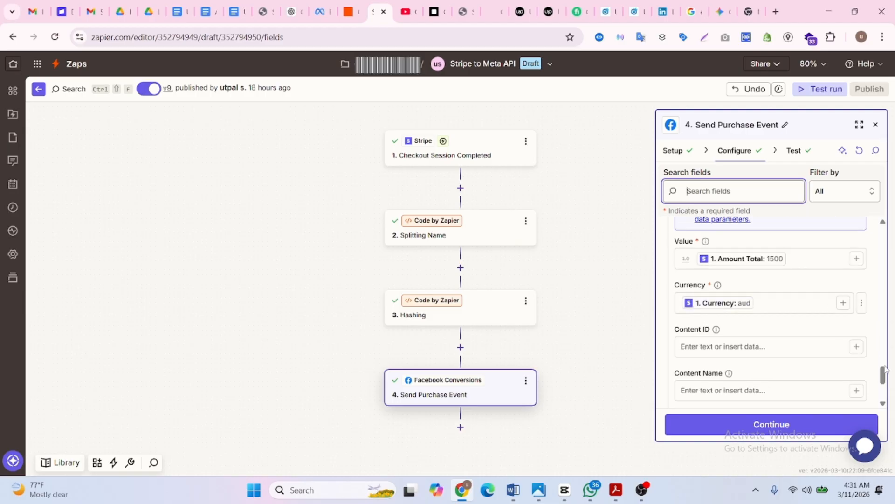
left_click_drag(885, 370, 885, 398)
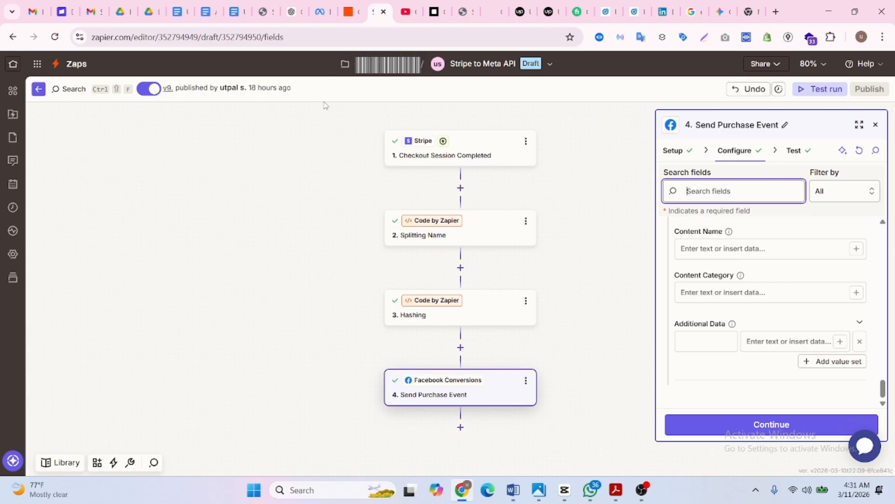
- Switch to Meta Events Manager and examine the server Purchase test event's URL, parameters and user data keys
left_click(321, 12)
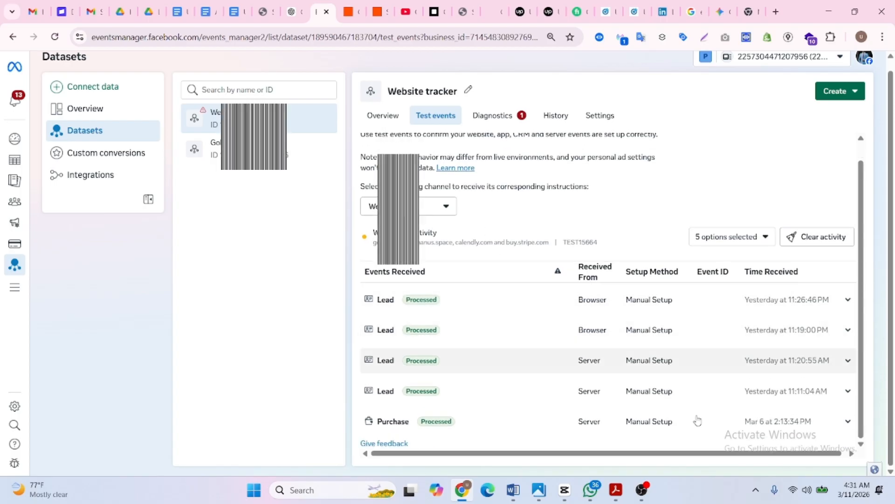
left_click(848, 421)
scroll(690, 367, "down", 1)
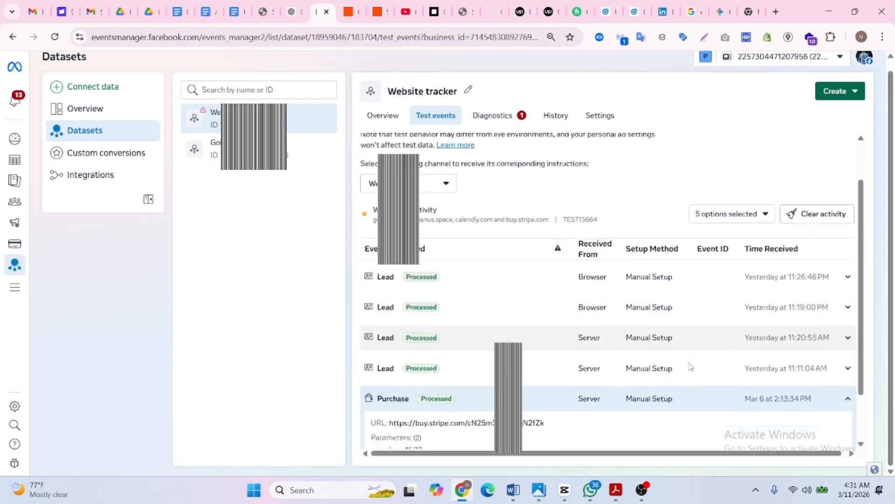
scroll(691, 366, "down", 3)
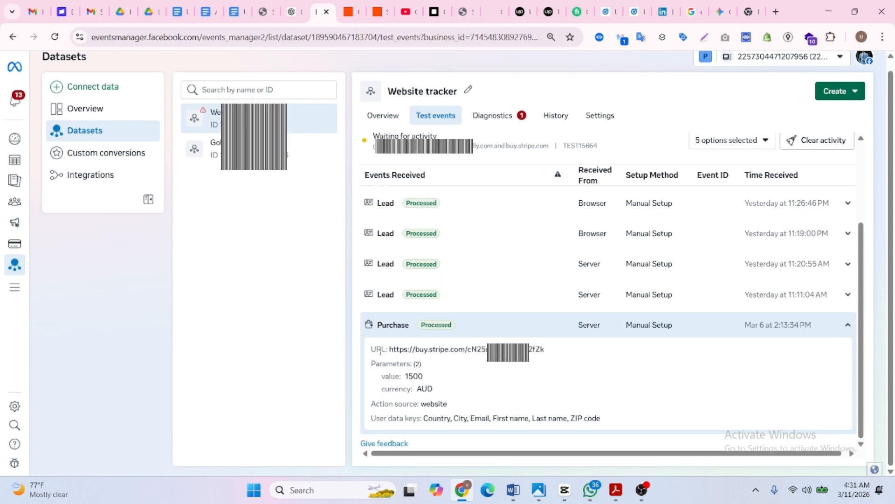
left_click_drag(393, 351, 468, 351)
left_click(469, 353)
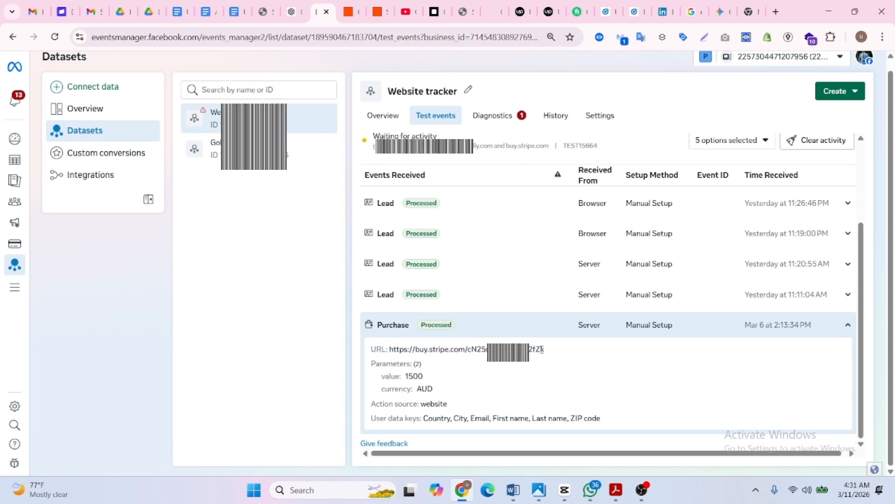
left_click_drag(544, 350, 390, 349)
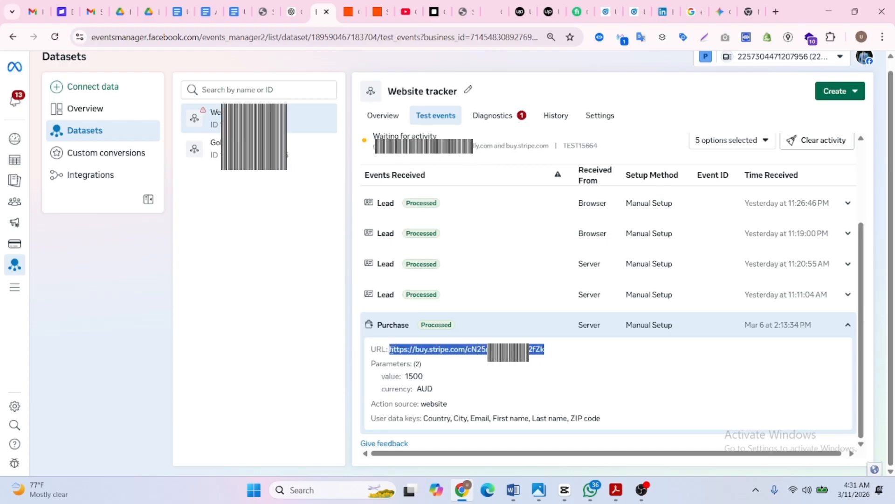
left_click(390, 349)
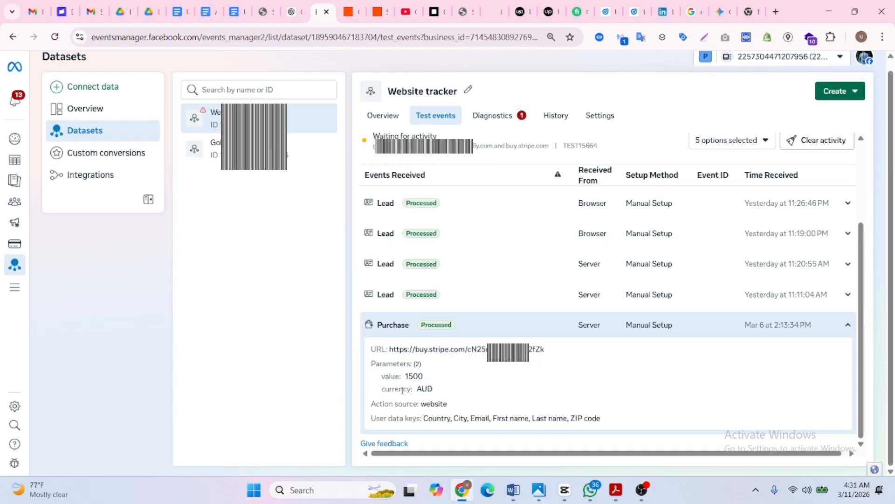
left_click_drag(602, 418, 423, 419)
left_click(484, 403)
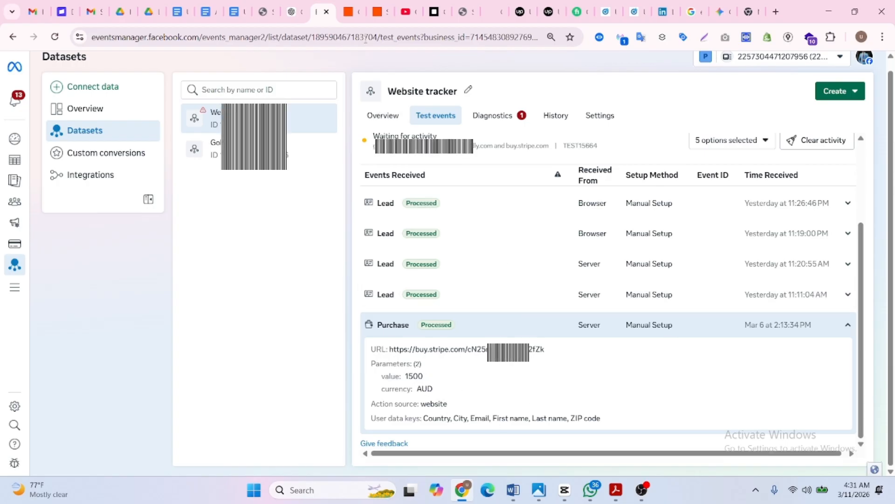
- Return to the Zapier assets folder and open the "Calendly to Meta API" Zap in a separate browser tab
left_click(351, 12)
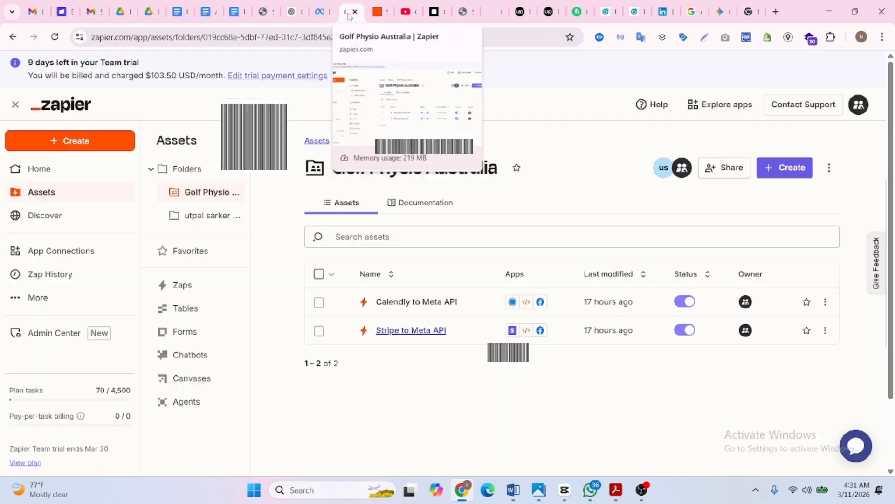
right_click(419, 304)
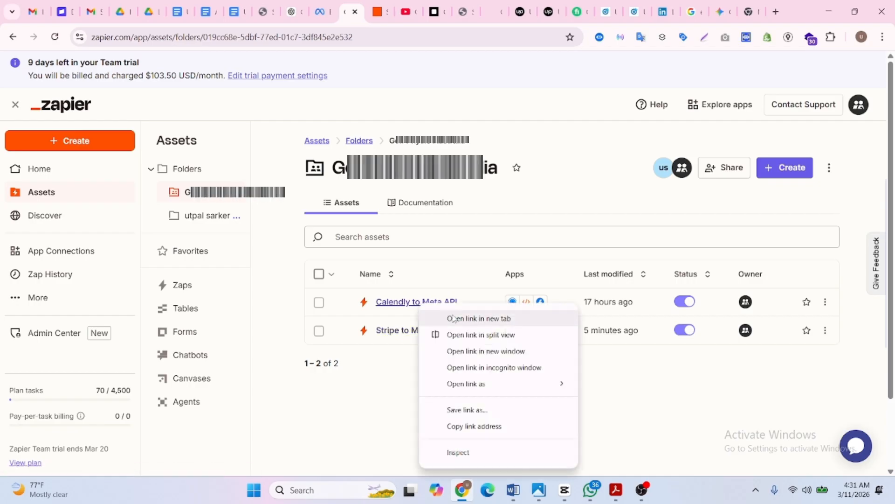
left_click(478, 318)
key("ctrl+Tab")
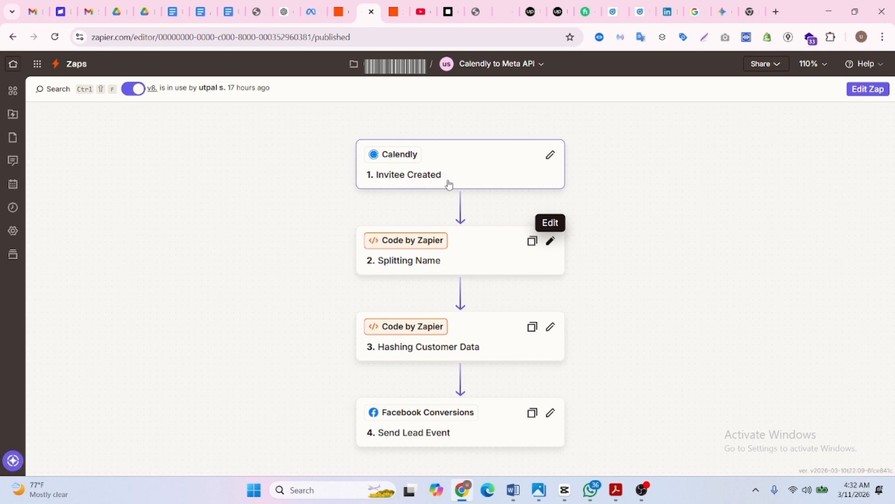
- Review the Calendly Zap's flow from the Invitee Created trigger through name splitting and hashing to Send Lead Event
scroll(620, 228, "down", 1)
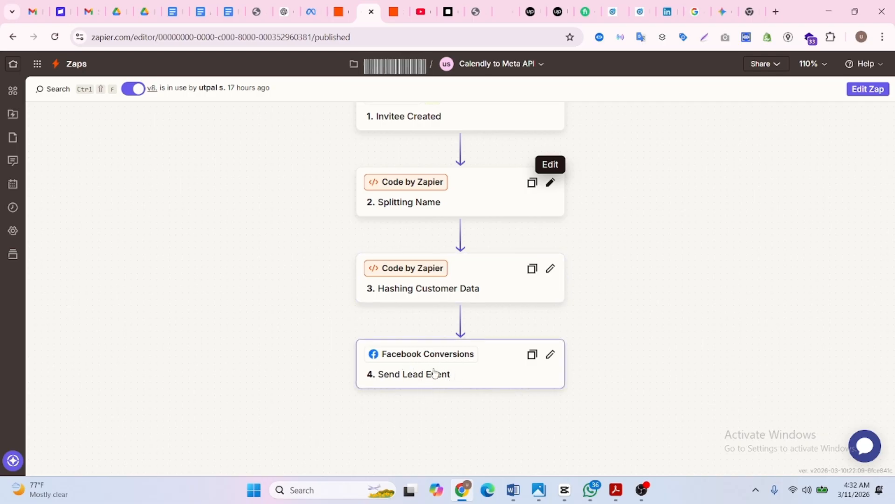
scroll(422, 373, "down", 1)
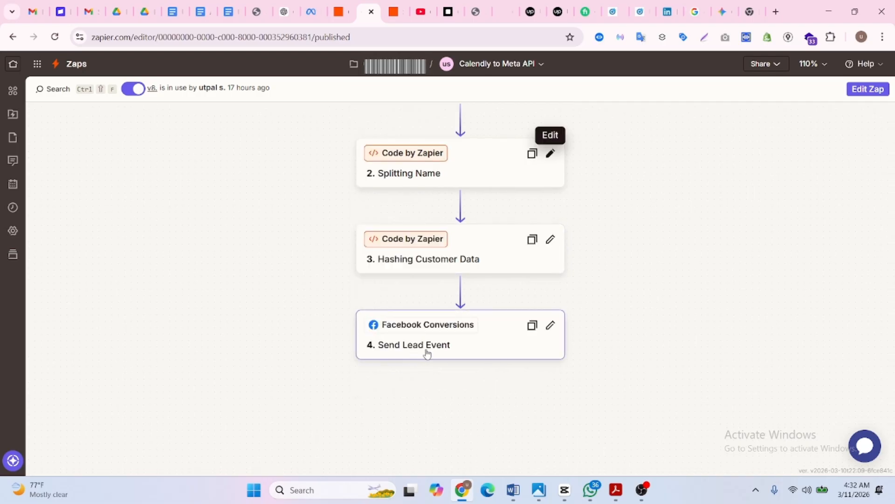
scroll(455, 347, "down", 1)
scroll(455, 346, "up", 5)
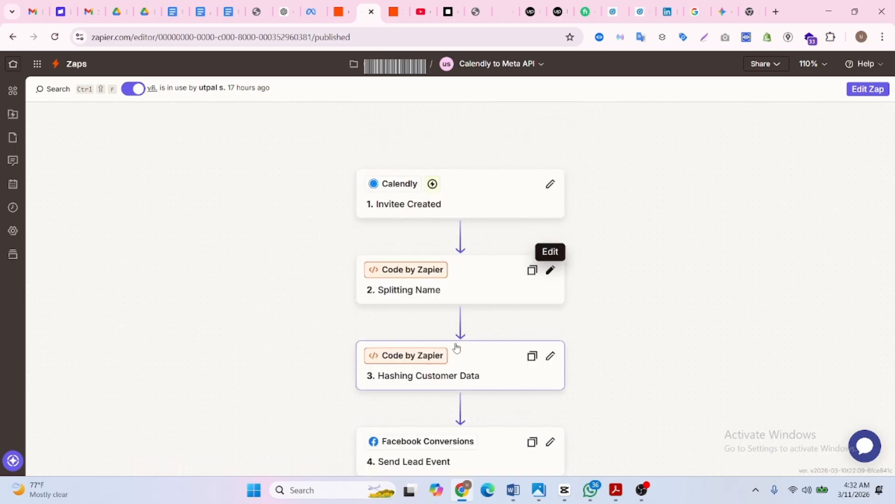
scroll(456, 345, "down", 1)
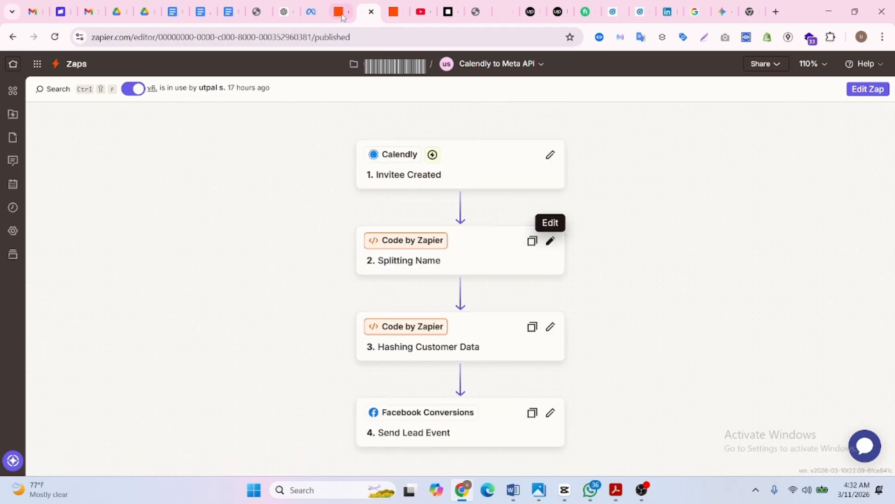
- Switch to Meta Events Manager and examine the 11:20:55 AM server Lead event's URL and user data keys
left_click(310, 12)
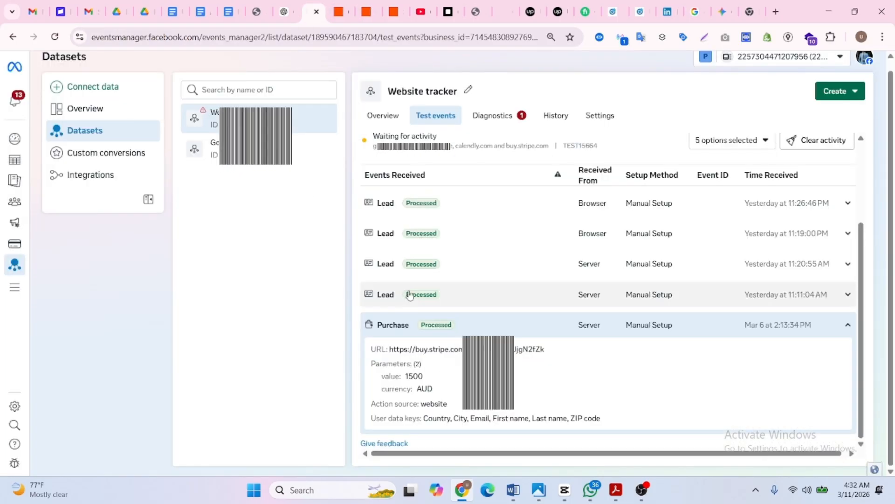
left_click(848, 264)
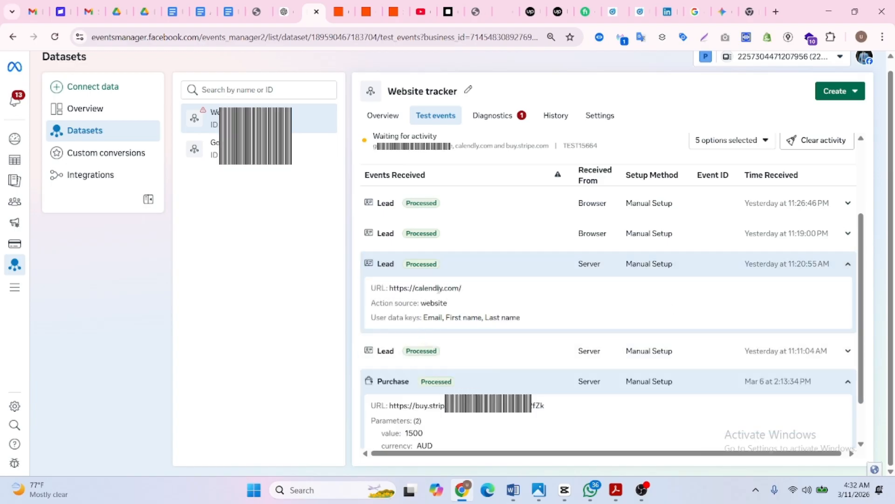
left_click_drag(390, 288, 453, 288)
left_click_drag(423, 318, 519, 318)
left_click(461, 319)
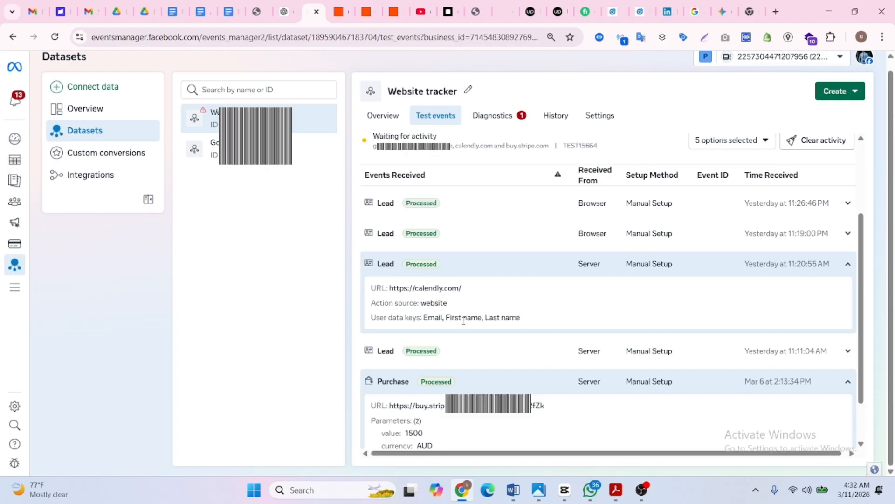
left_click_drag(425, 318, 443, 316)
left_click(435, 319)
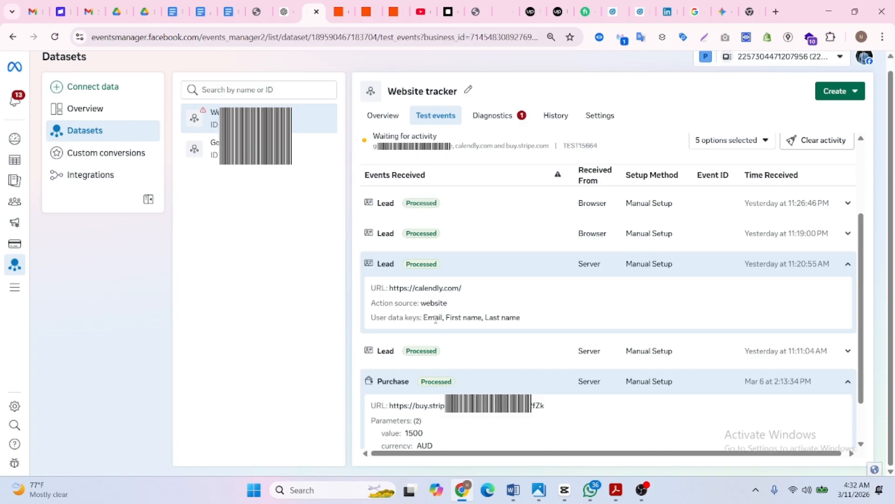
left_click_drag(526, 321, 431, 327)
left_click(487, 318)
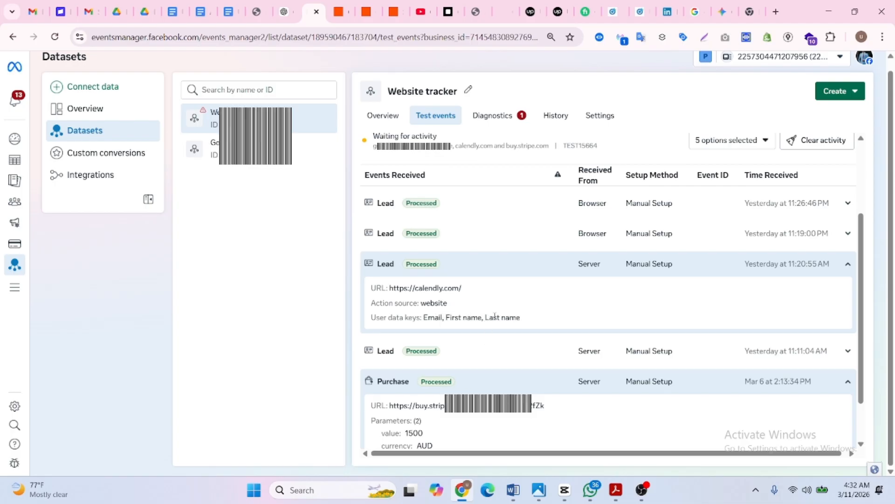
left_click_drag(527, 322, 428, 327)
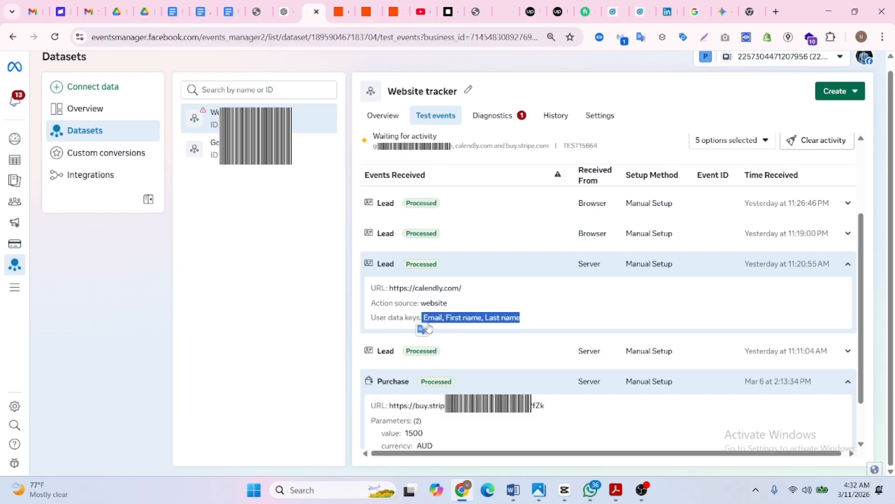
left_click(391, 286)
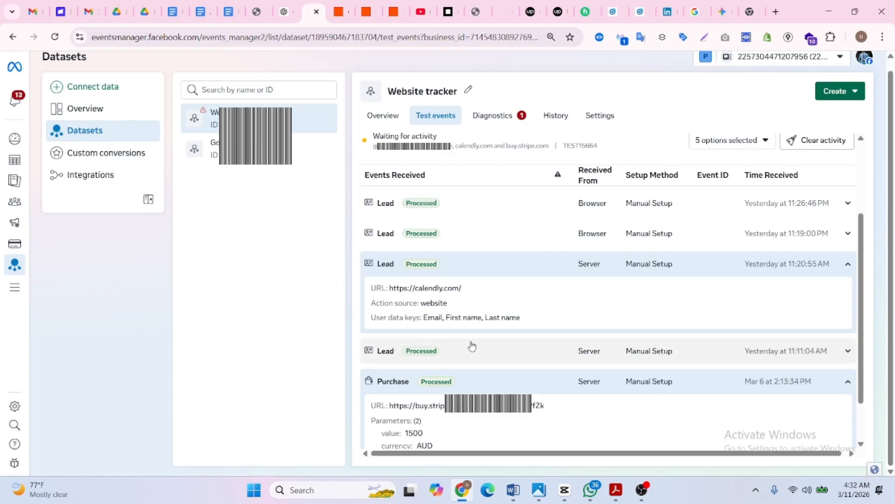